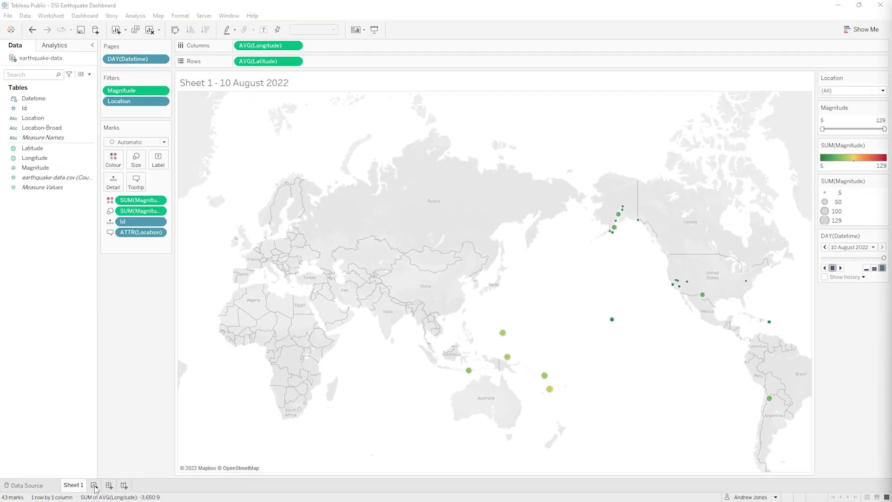
Add a new Sheet 2 with Location on Rows, listing all 91 earthquake locations.
left_click(94, 485)
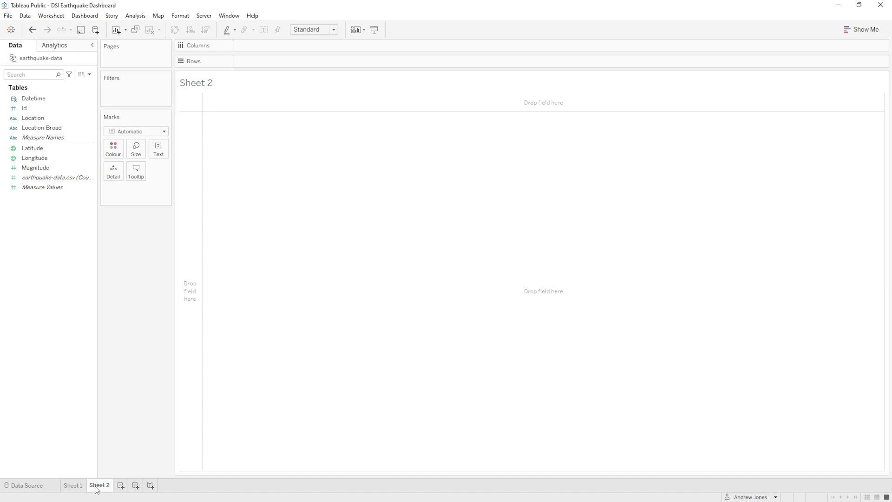
mouse_move(96, 489)
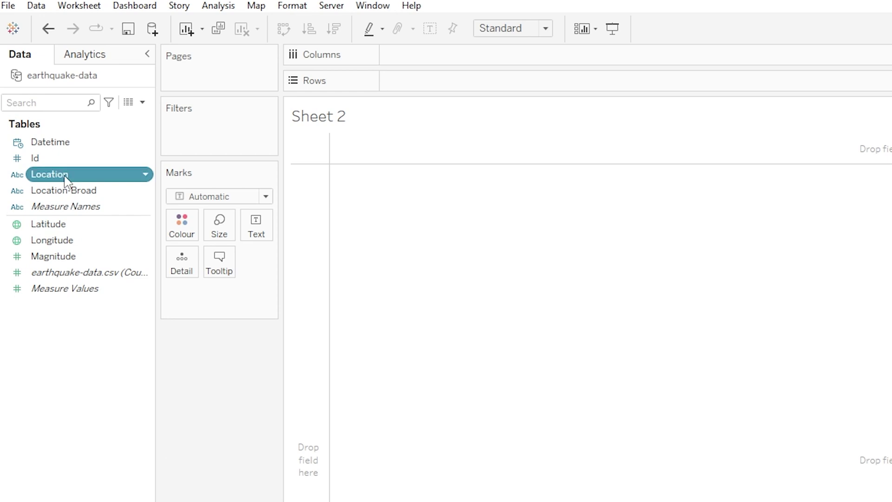
left_click_drag(65, 179, 310, 418)
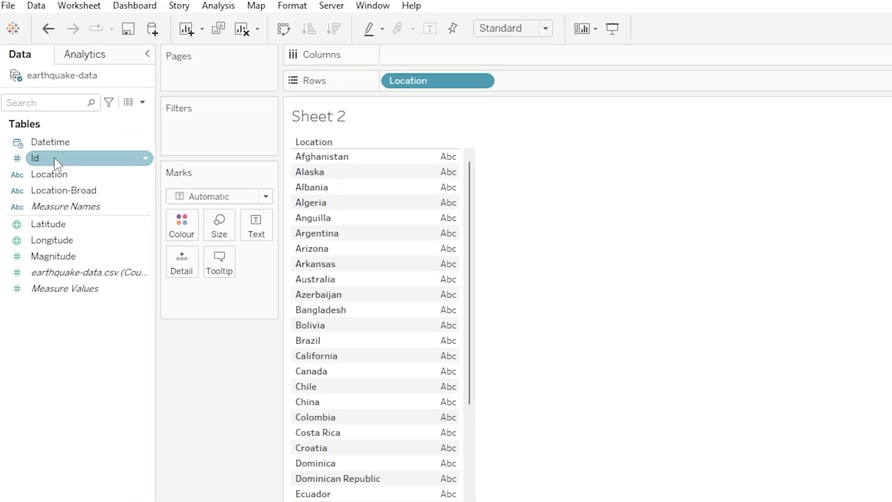
left_click_drag(56, 163, 445, 266)
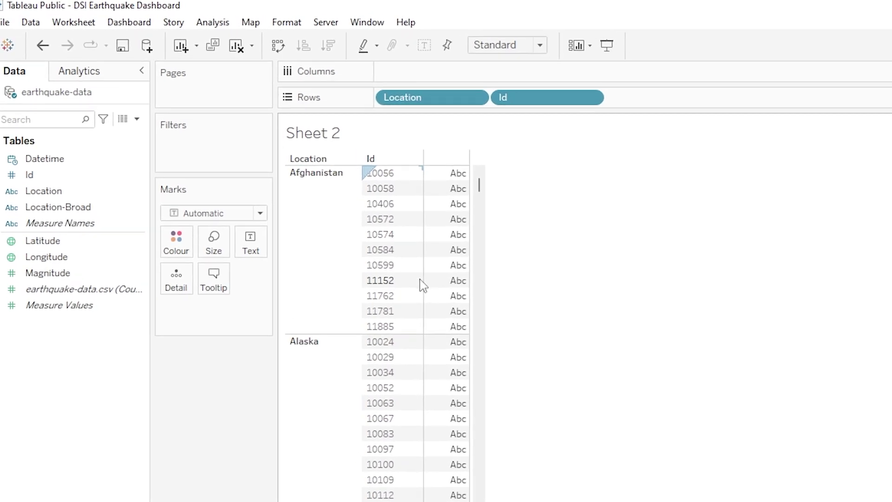
left_click(591, 98)
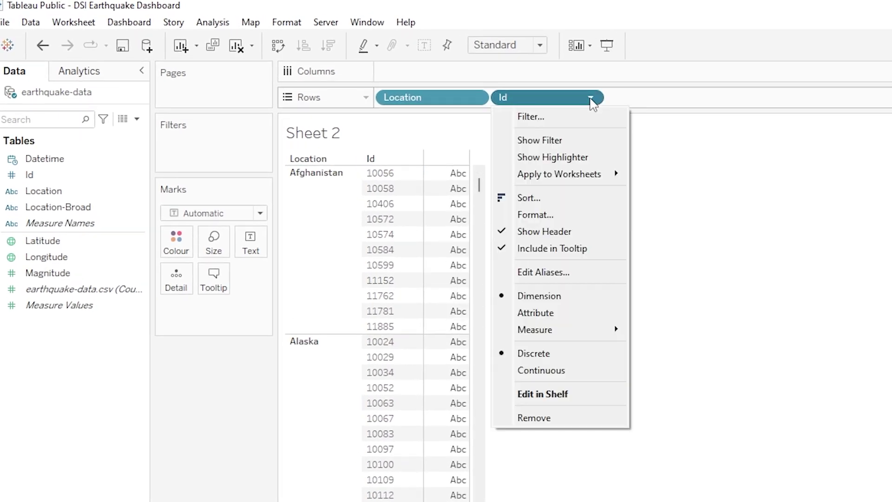
left_click(573, 418)
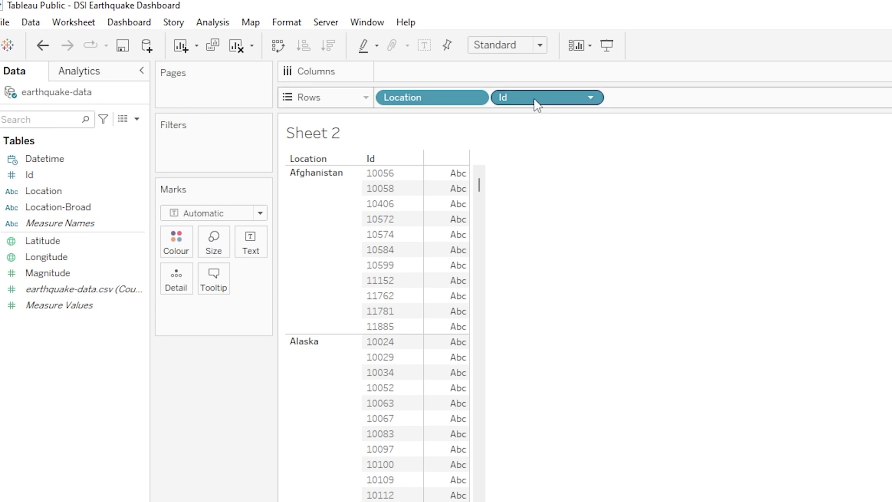
left_click_drag(539, 104, 120, 392)
left_click_drag(87, 271, 55, 309)
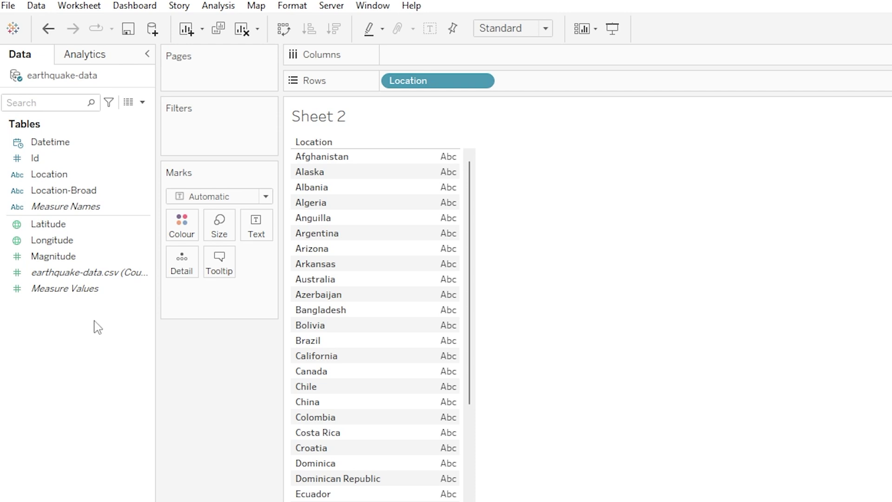
left_click(147, 162)
left_click(146, 160)
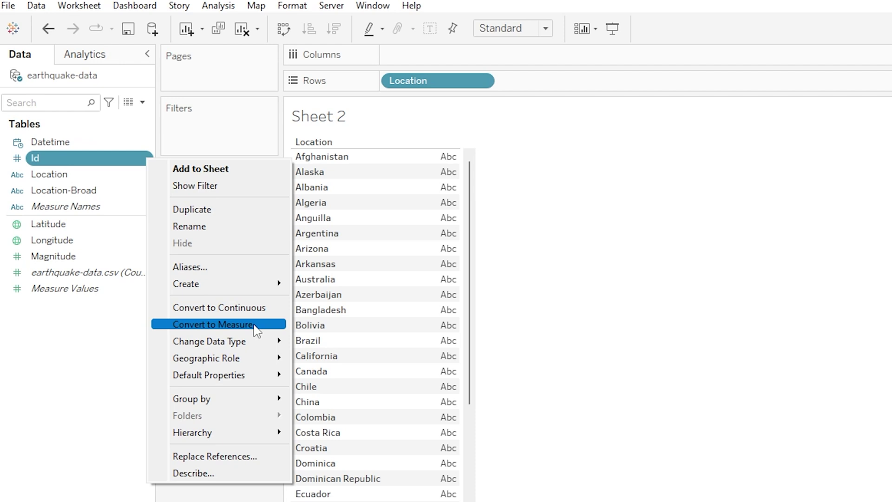
left_click(99, 440)
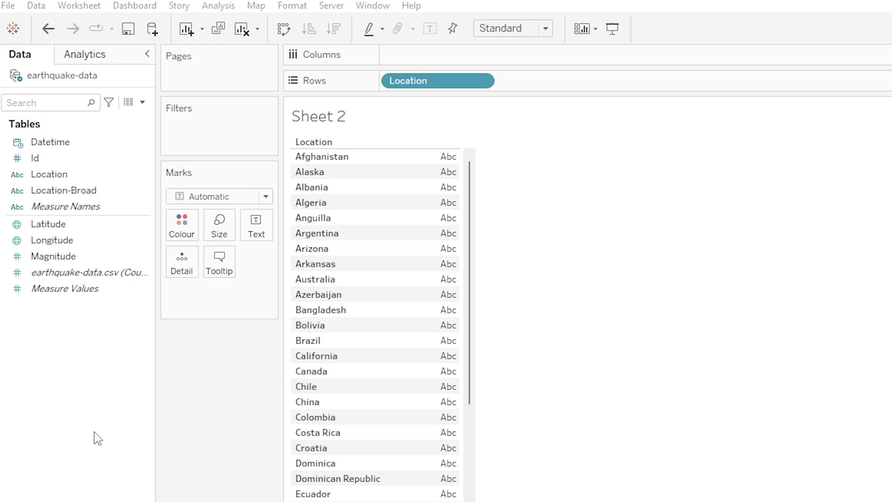
left_click(149, 159)
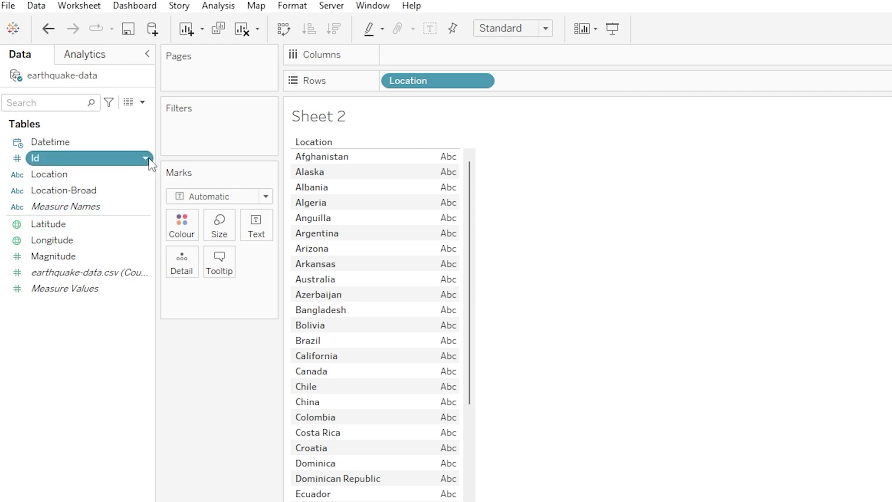
left_click(150, 161)
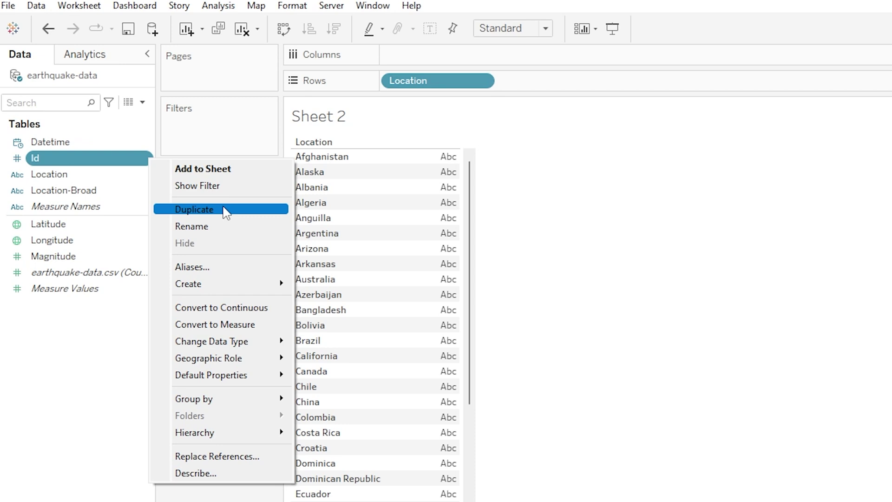
left_click(53, 440)
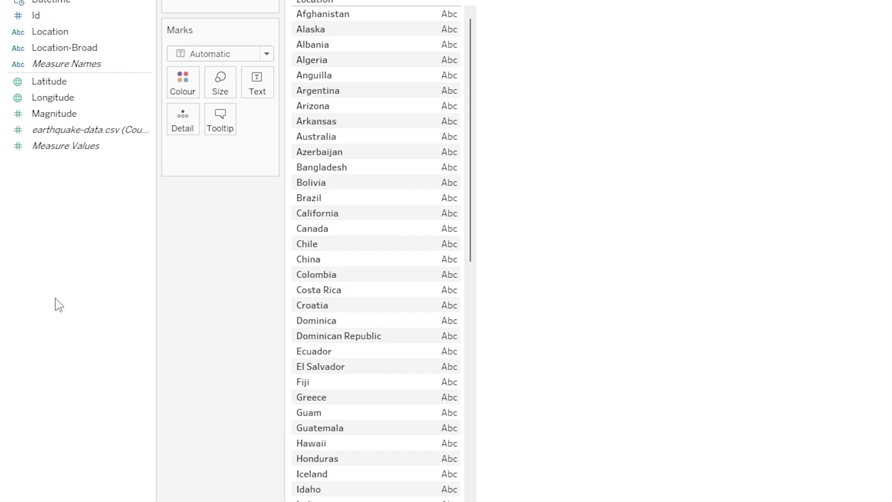
Create a calculated field named 'Earthquake Counter' whose formula is 1.
right_click(55, 298)
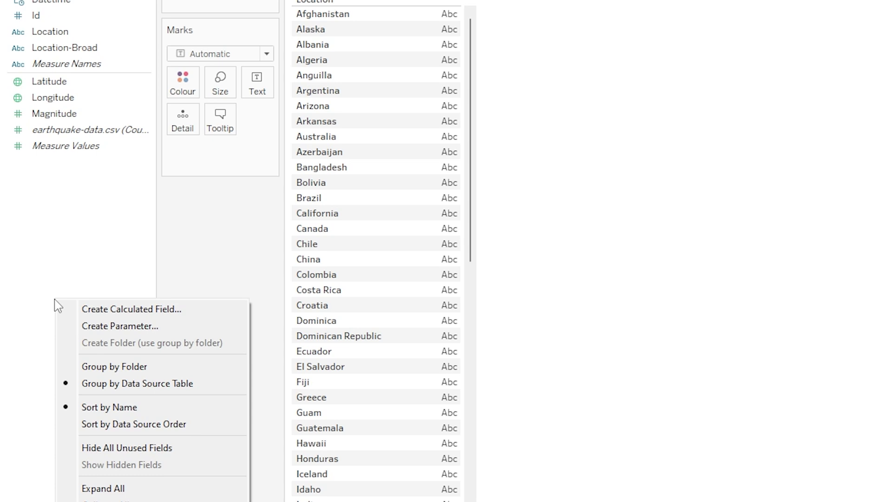
left_click(222, 309)
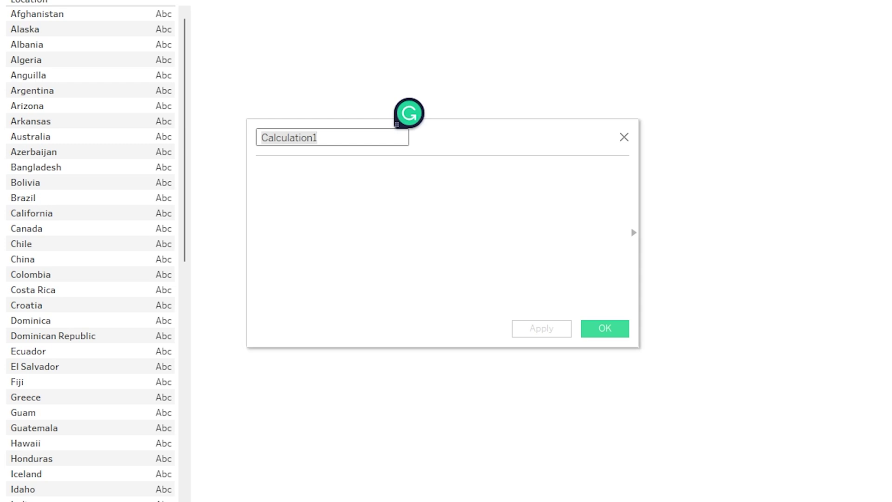
double_click(279, 143)
type("Earthes")
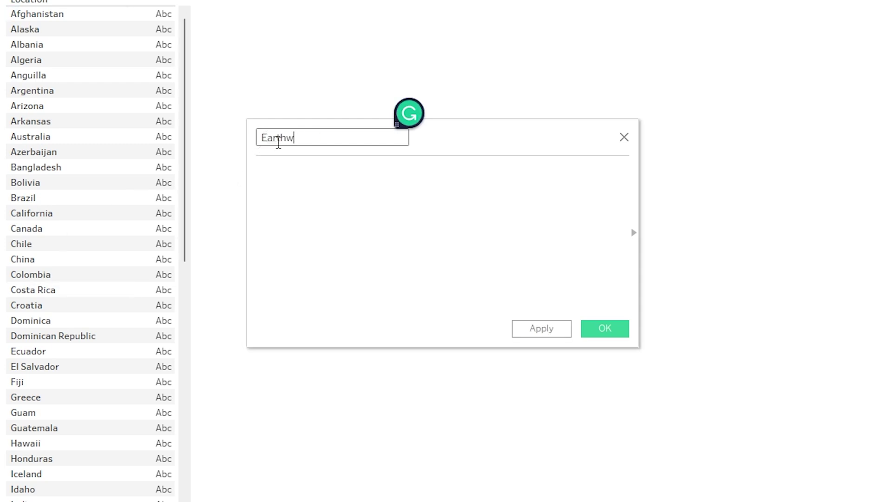
key("BackSpace")
key("BackSpace")
type("quake Counter")
left_click(348, 173)
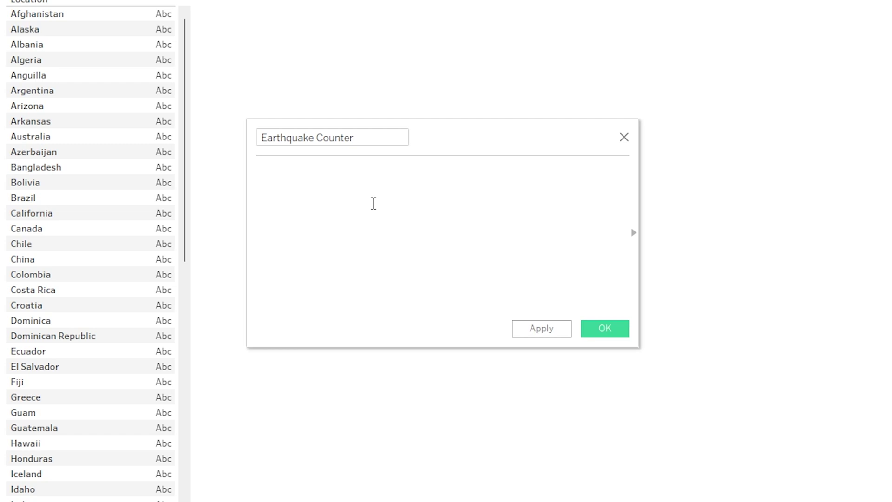
type("1")
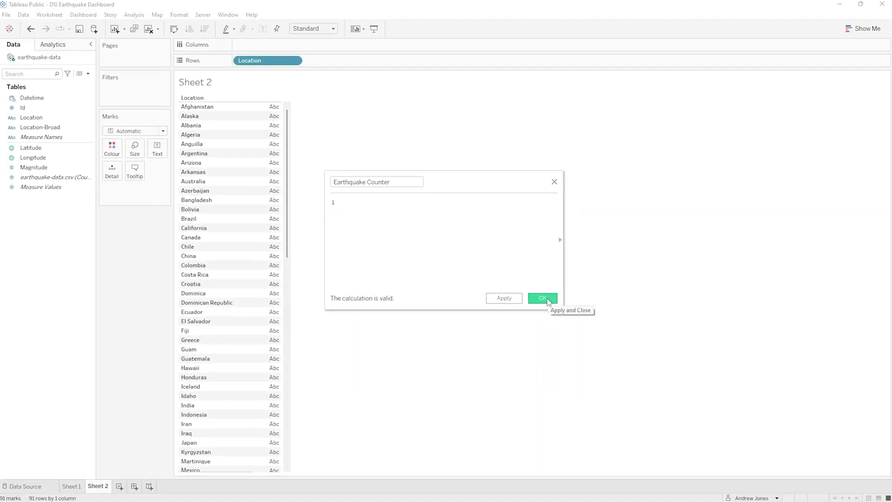
Save Earthquake Counter and show its per-location totals in the view, e.g. Alaska 270, Hawaii 348.
left_click(542, 297)
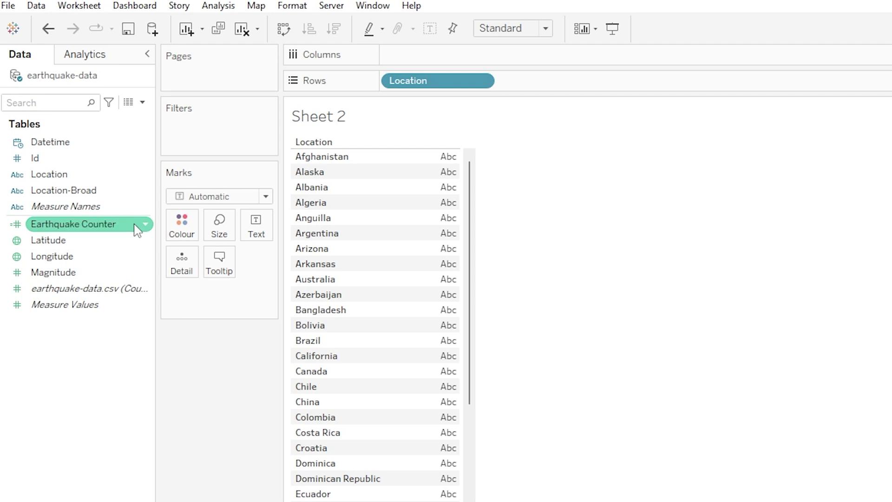
left_click_drag(138, 225, 316, 213)
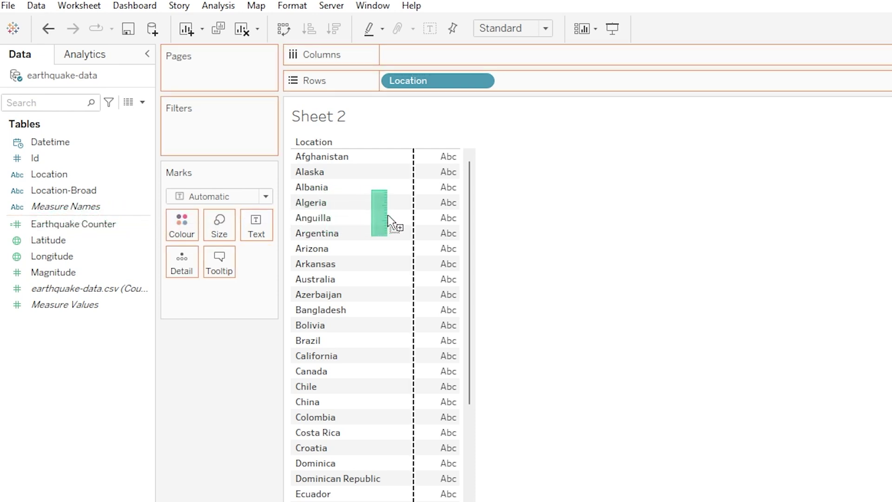
left_click_drag(402, 218, 441, 232)
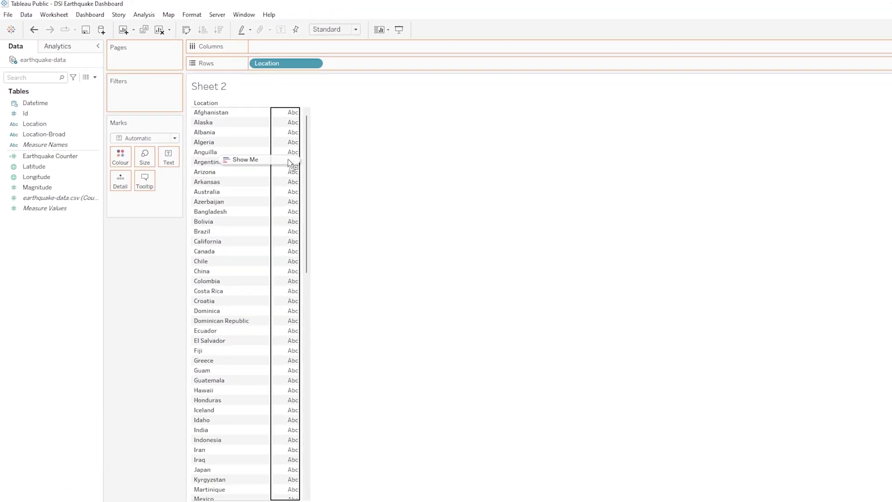
left_click_drag(290, 164, 290, 165)
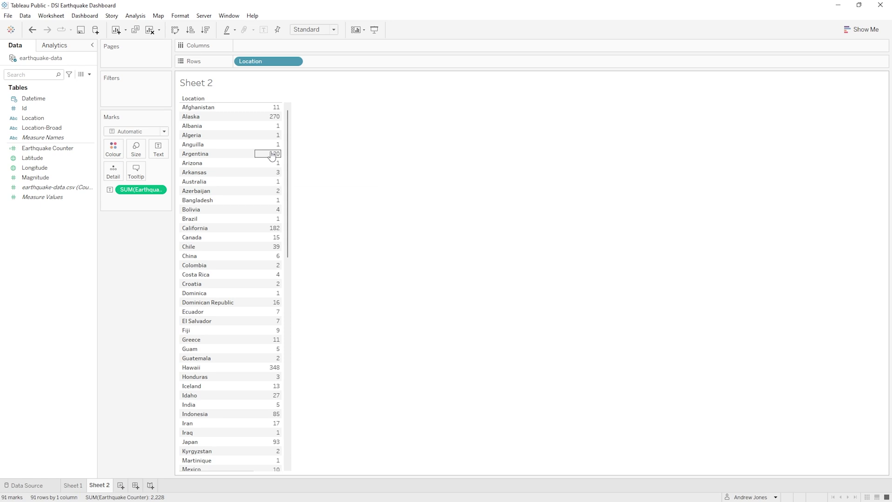
mouse_move(272, 156)
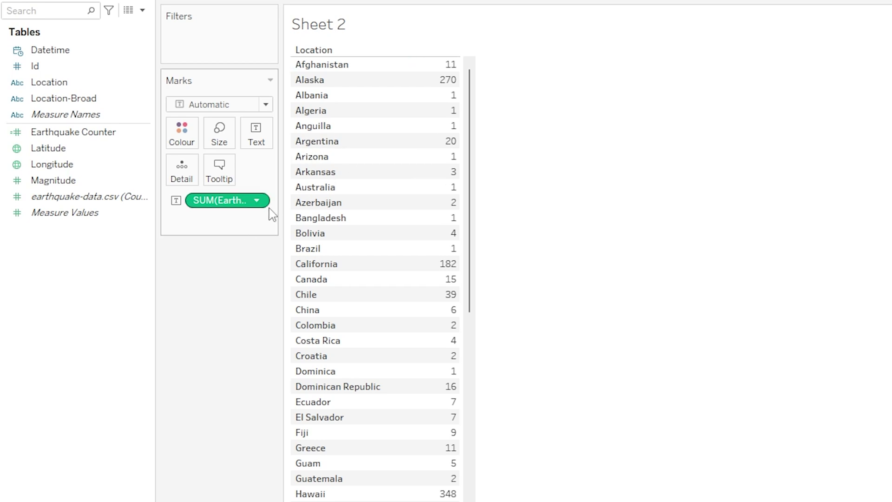
Change the Earthquake Counter measure on the Marks card from Sum to Count.
left_click(257, 201)
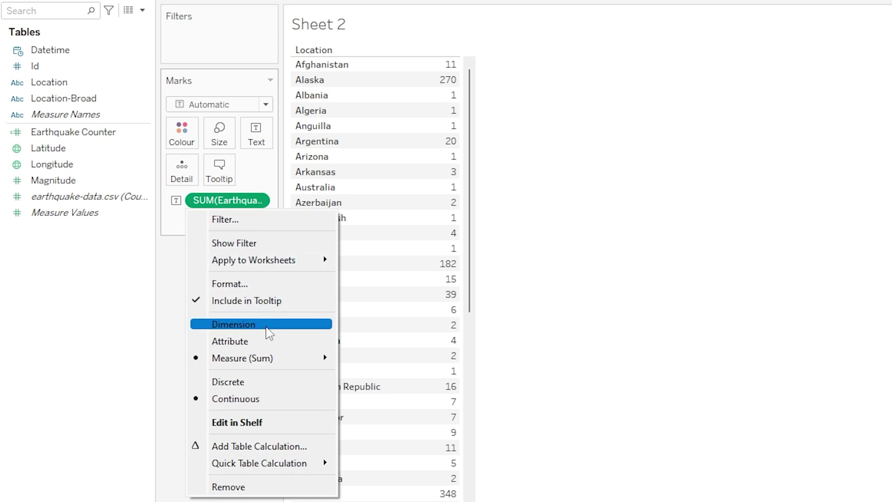
mouse_move(271, 364)
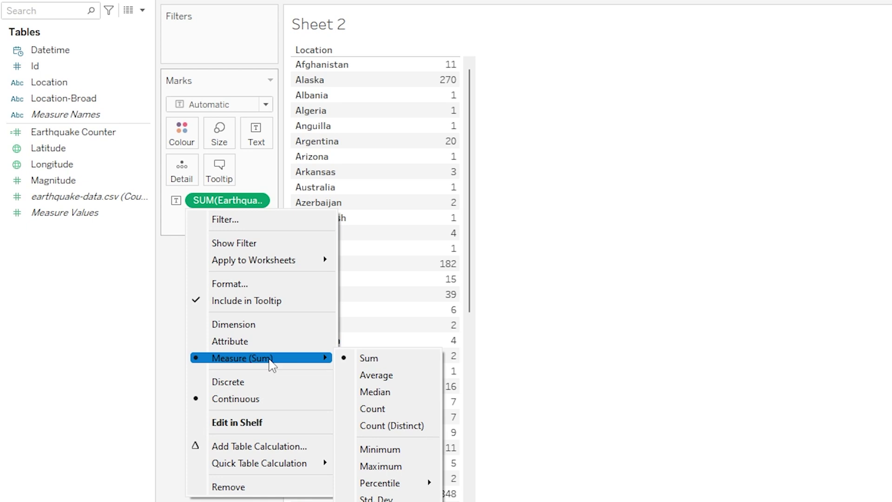
left_click(400, 410)
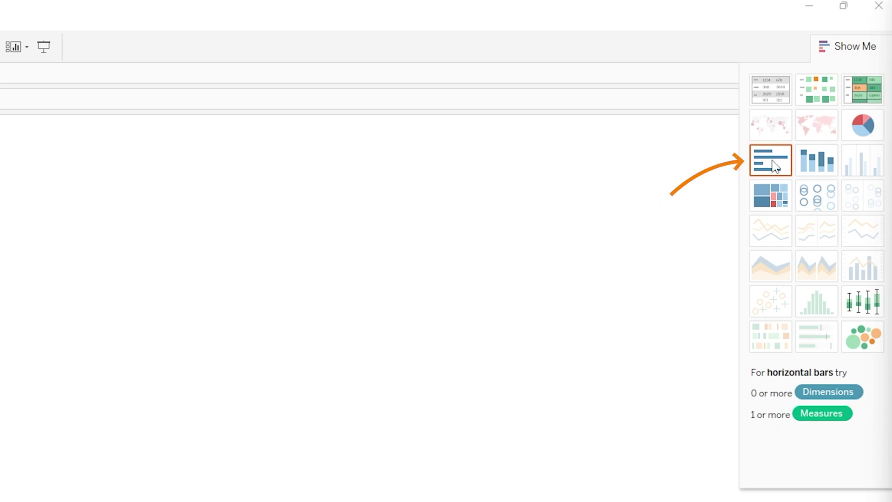
Convert the location counts into a horizontal bar chart using Show Me.
left_click(772, 165)
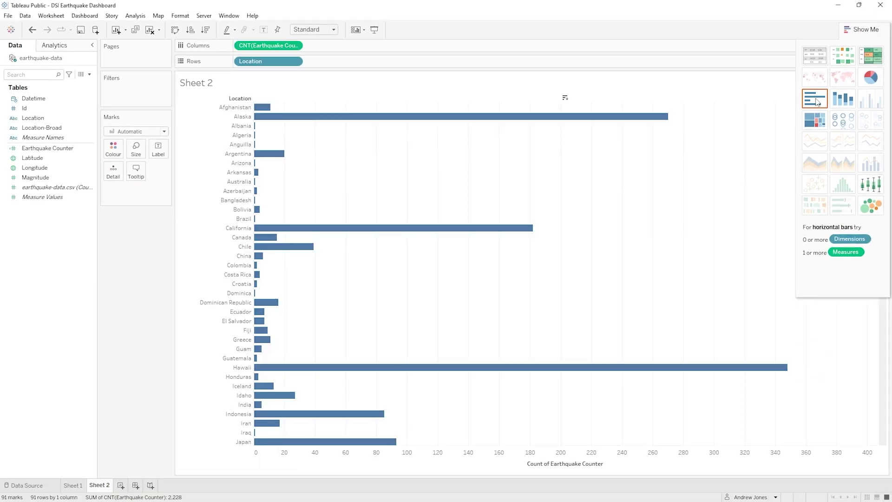
left_click(868, 31)
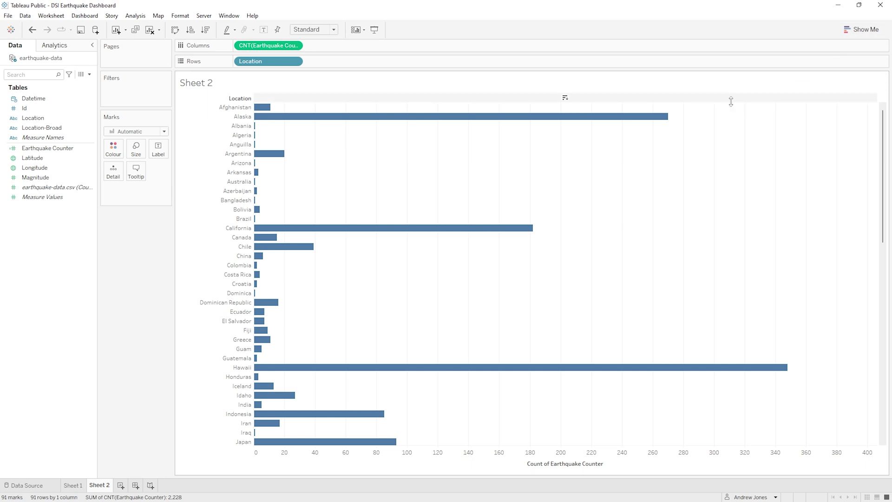
mouse_move(661, 119)
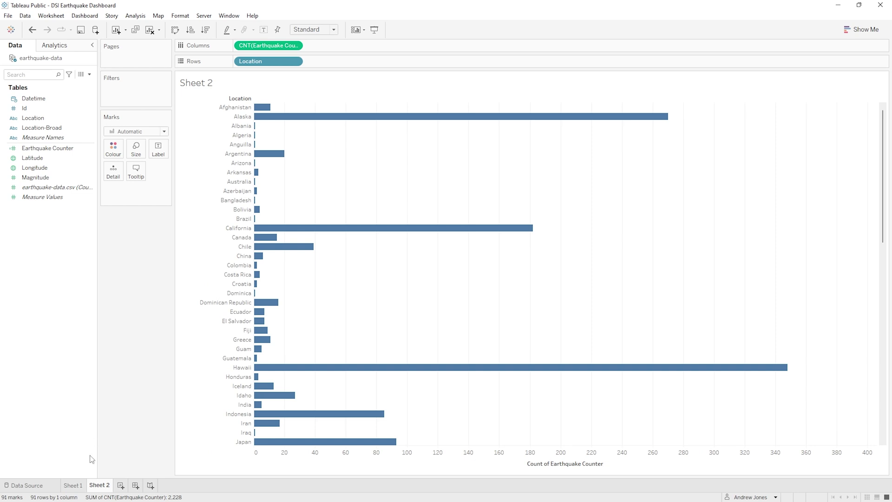
On Sheet 1, remove DAY(Datetime) from Pages so the map shows all 2,228 earthquakes.
left_click(83, 485)
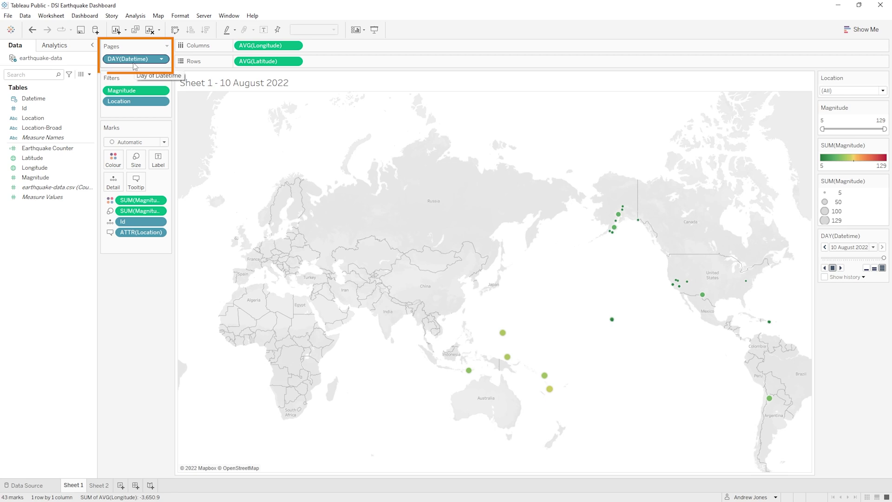
left_click_drag(135, 65, 54, 306)
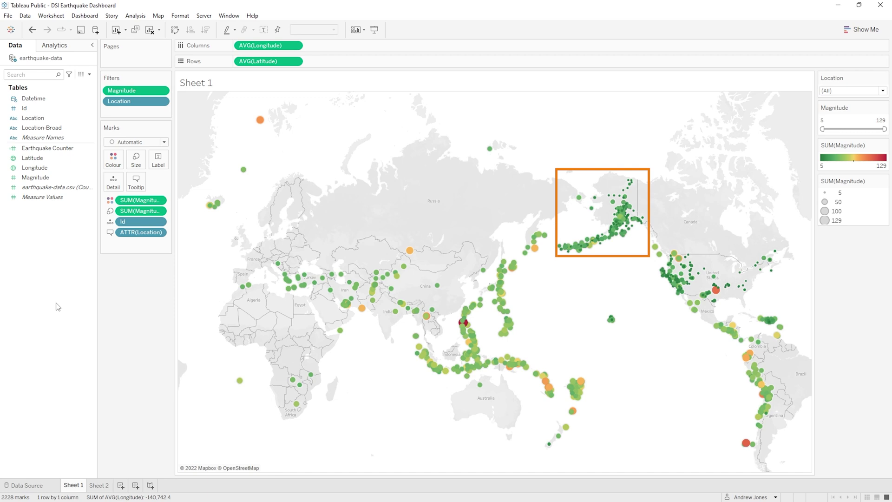
Return to Sheet 2 and scroll through the alphabetically ordered location bars.
left_click(96, 485)
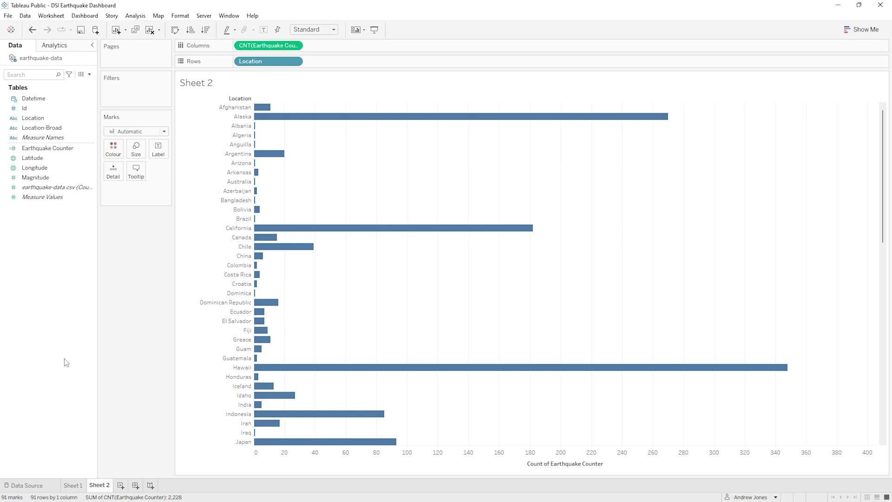
scroll(314, 344, "down", 15)
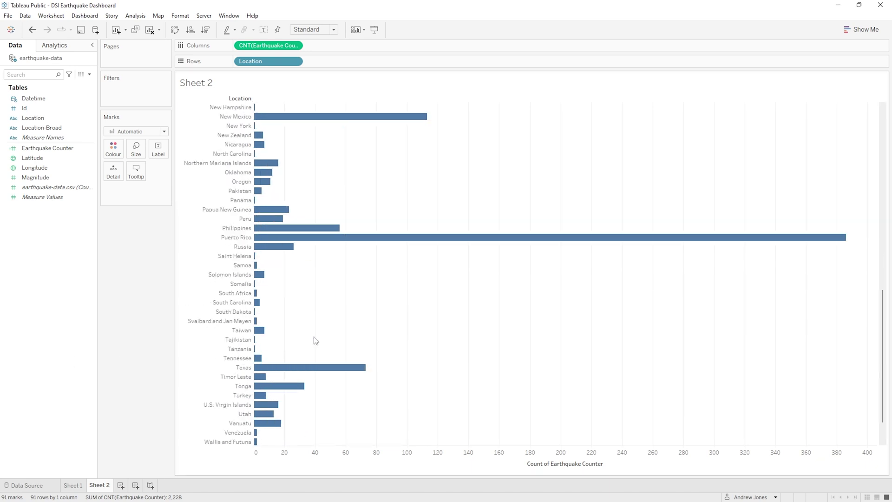
scroll(316, 341, "down", 2)
scroll(315, 341, "up", 15)
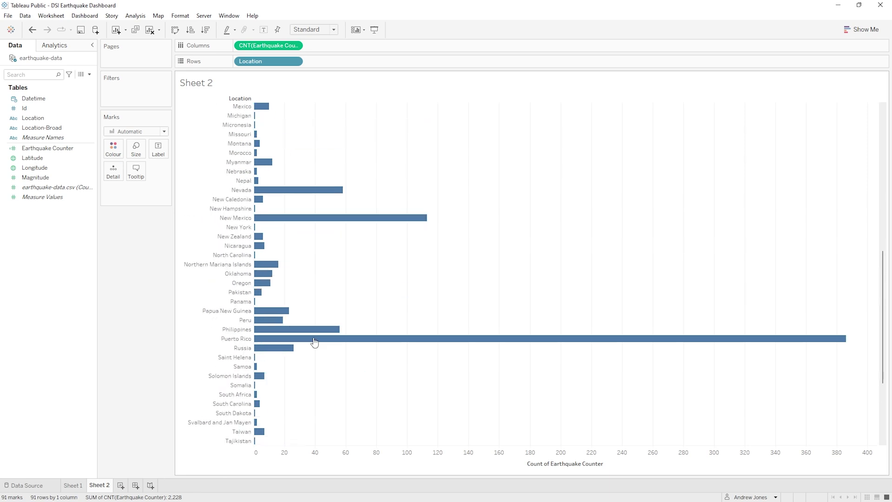
scroll(315, 341, "up", 3)
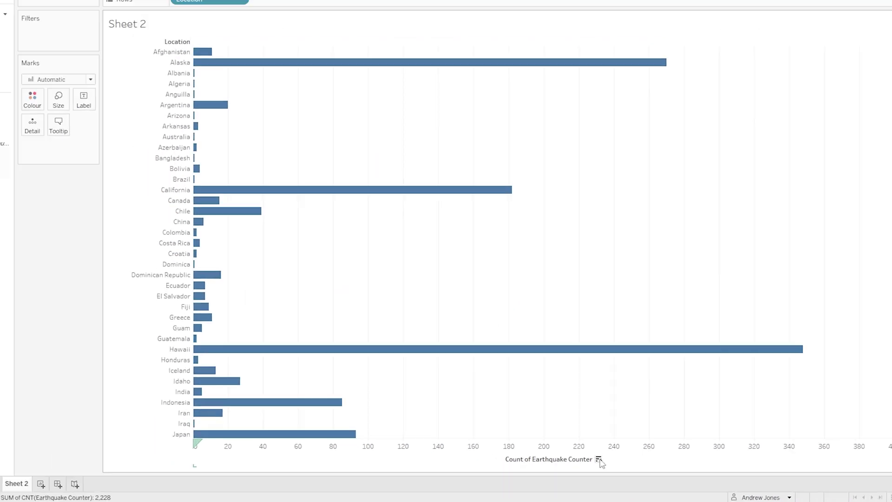
Sort the bars by count descending, putting Puerto Rico (386) first.
left_click(599, 459)
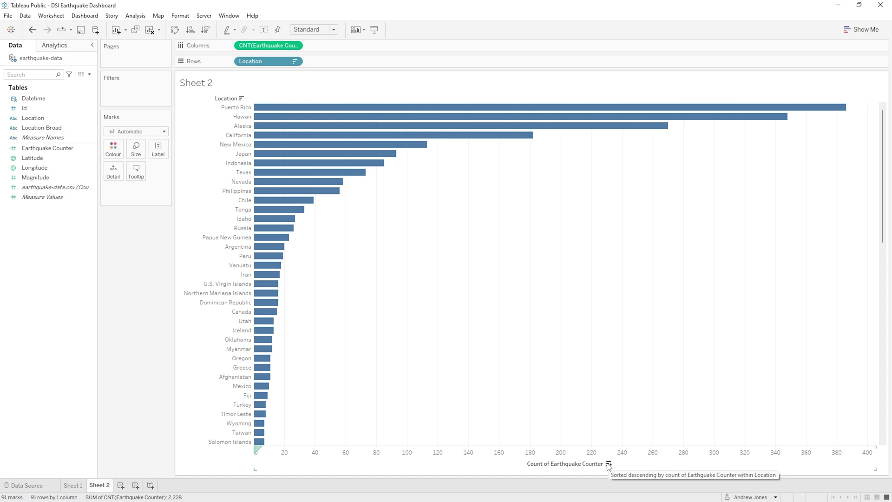
mouse_move(651, 127)
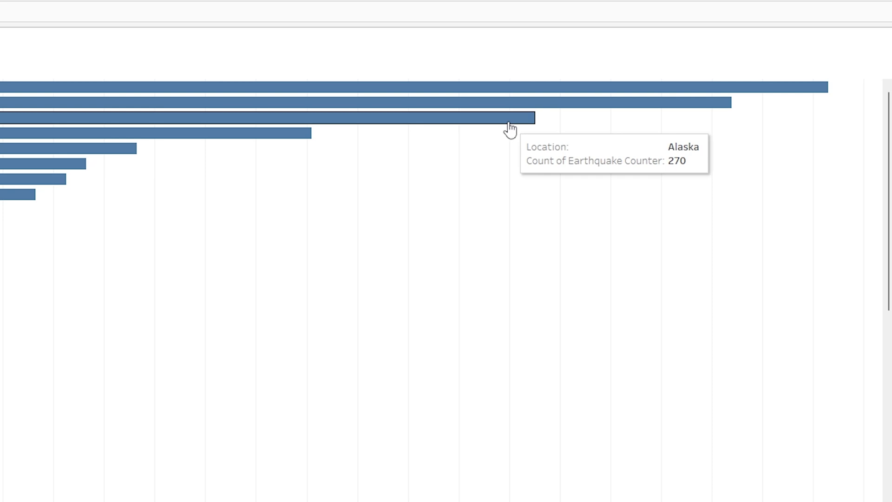
mouse_move(518, 113)
mouse_move(525, 92)
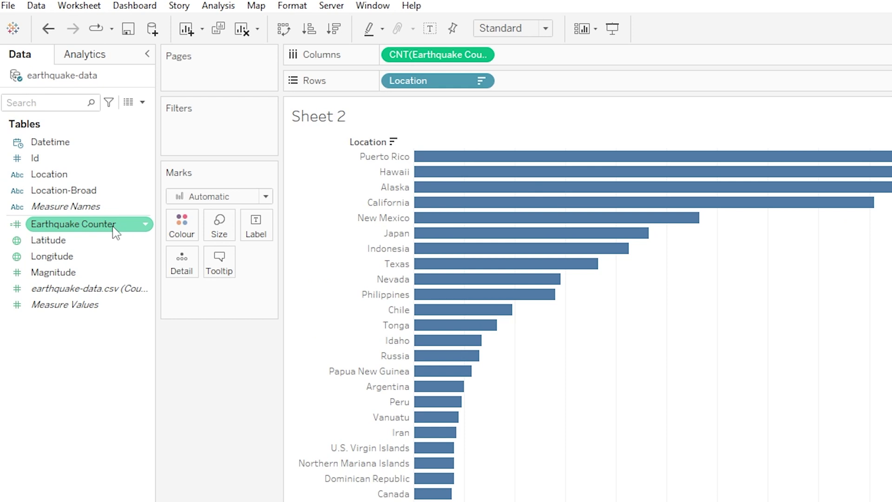
Label the bars with Earthquake Counter, aggregated as Count.
left_click_drag(116, 231, 238, 211)
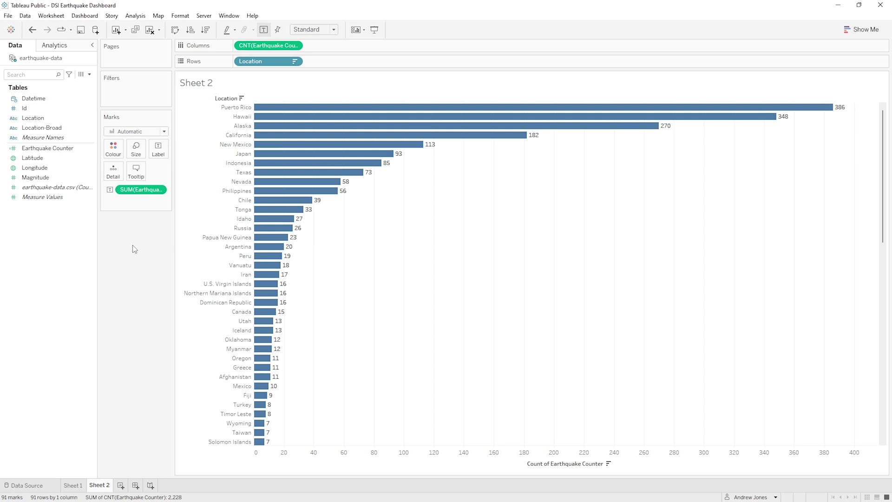
left_click(164, 191)
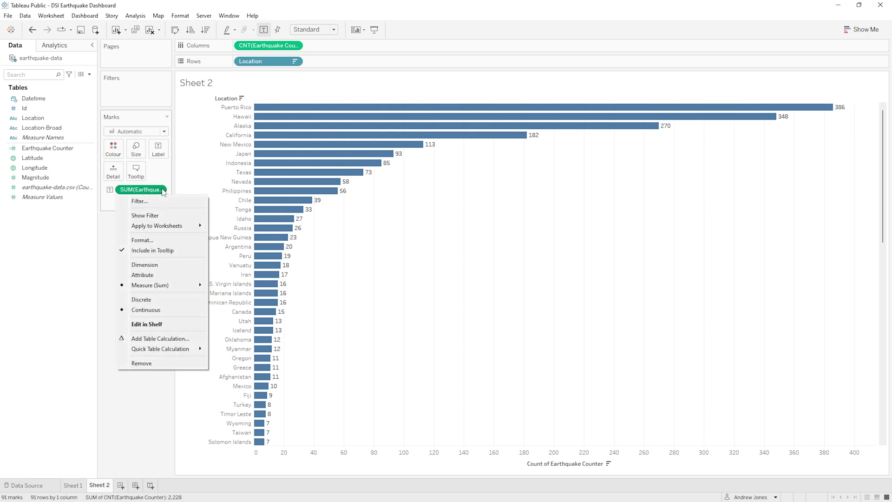
mouse_move(178, 288)
left_click(234, 316)
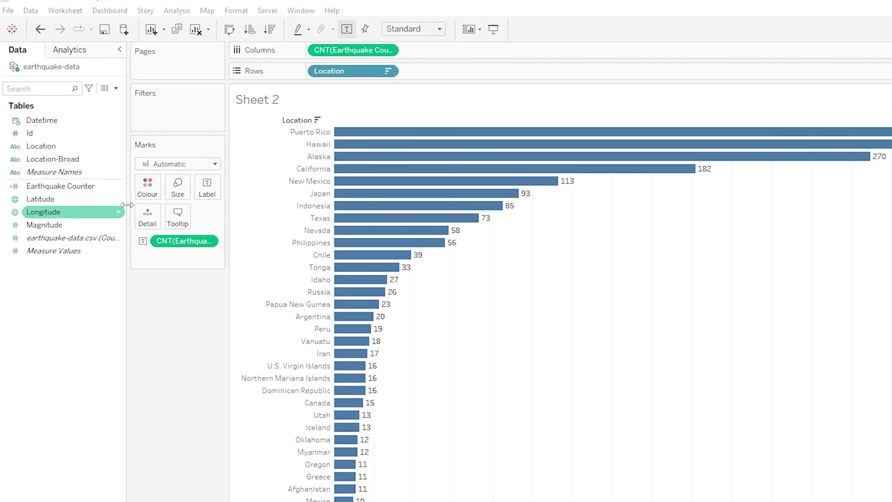
Colour all the location bars orange from the Marks card Colour palette.
left_click(113, 148)
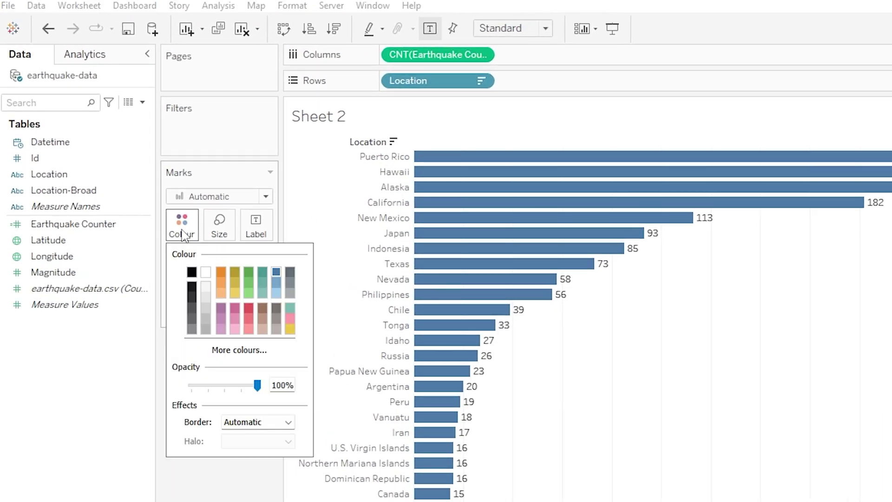
left_click(221, 274)
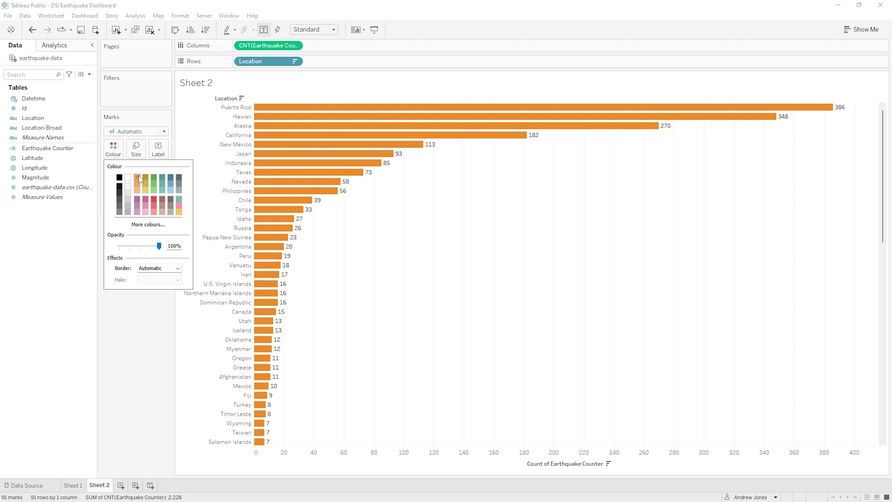
left_click(158, 328)
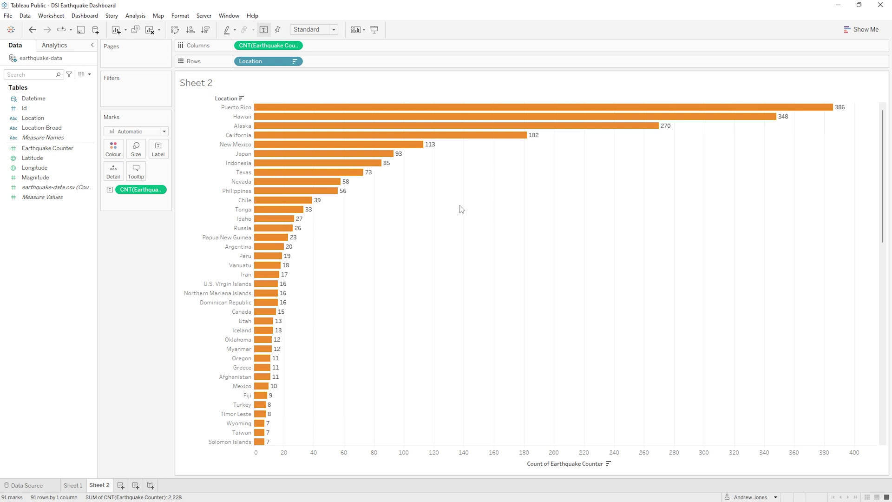
scroll(461, 209, "down", 5)
scroll(461, 209, "down", 3)
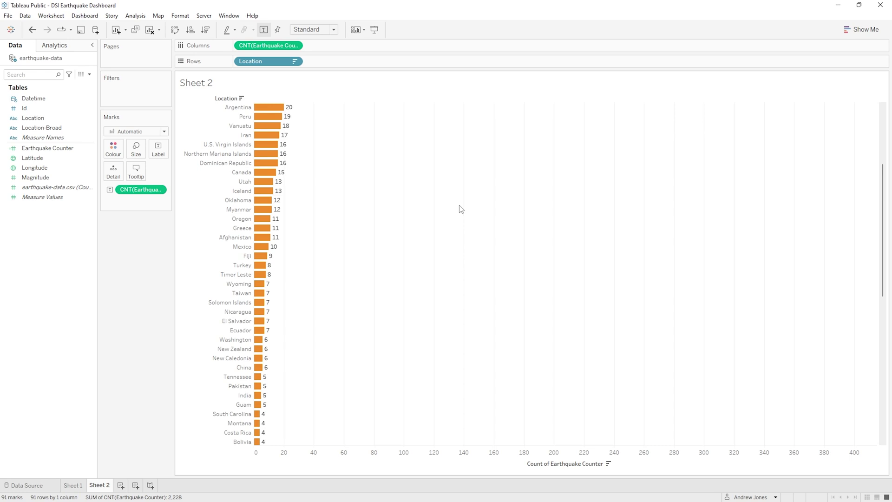
scroll(461, 209, "up", 8)
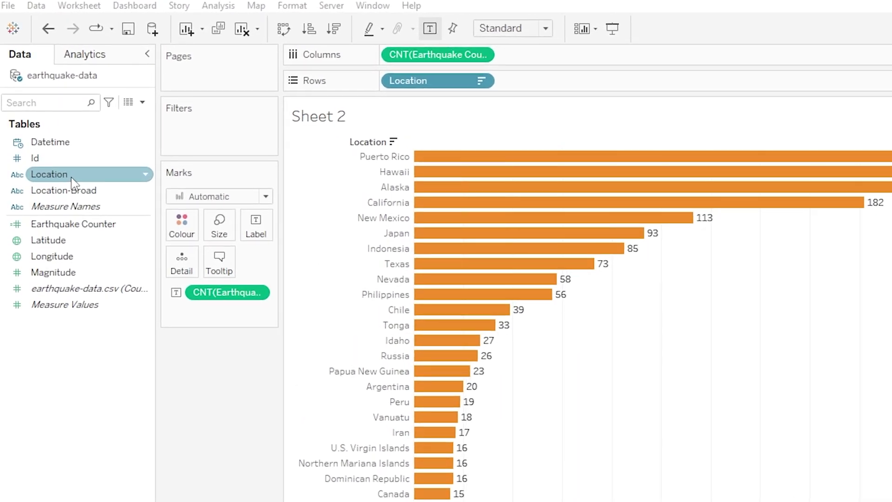
Add a Location filter keeping only the top 30 locations by Earthquake Counter Count.
left_click_drag(72, 178, 213, 144)
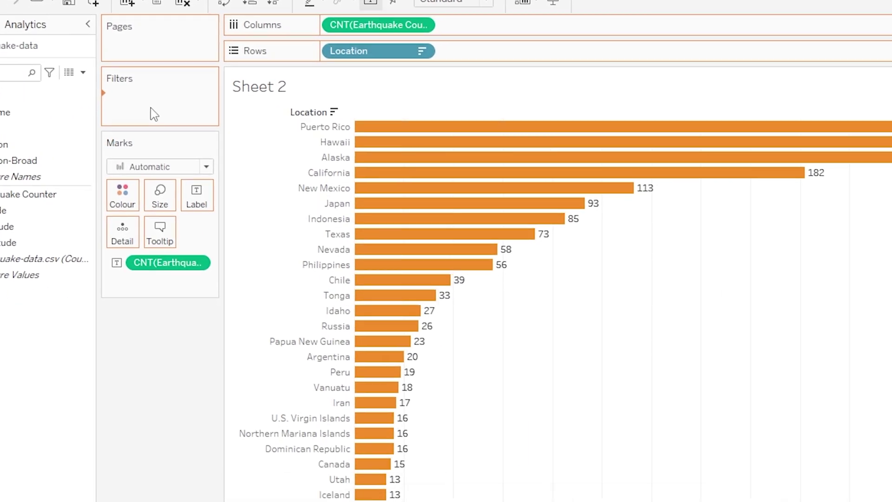
left_click_drag(150, 108, 151, 108)
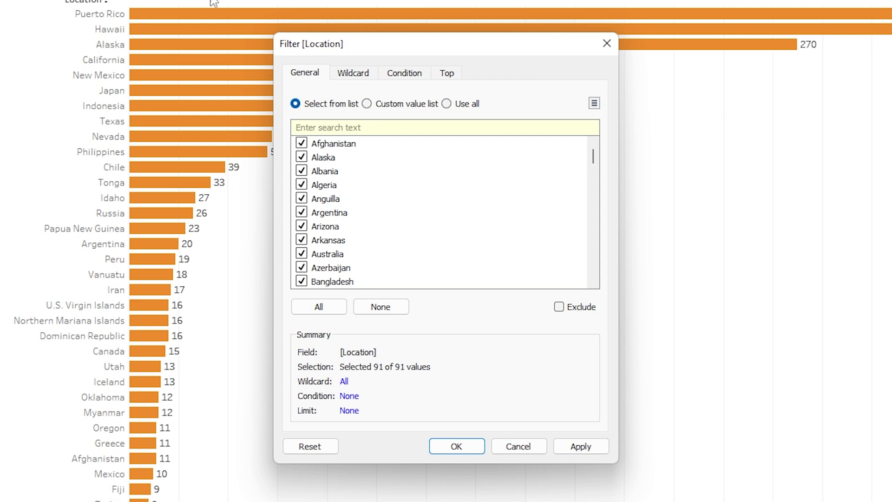
left_click(460, 76)
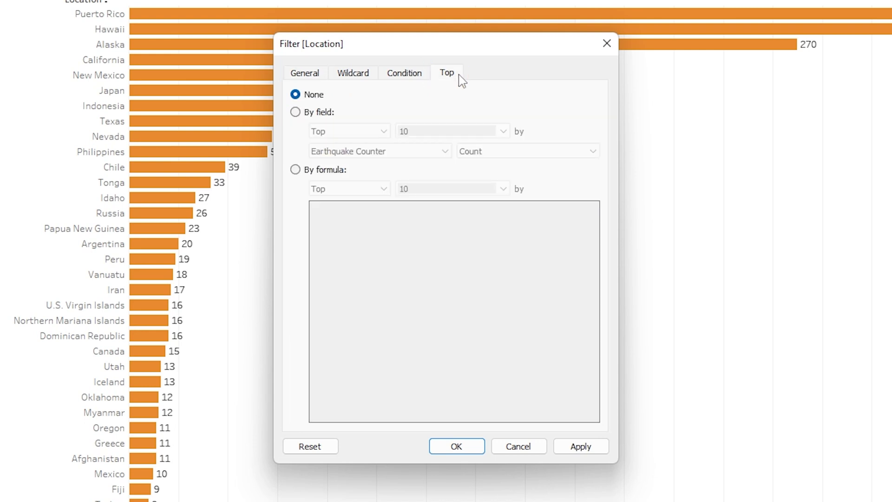
left_click(296, 112)
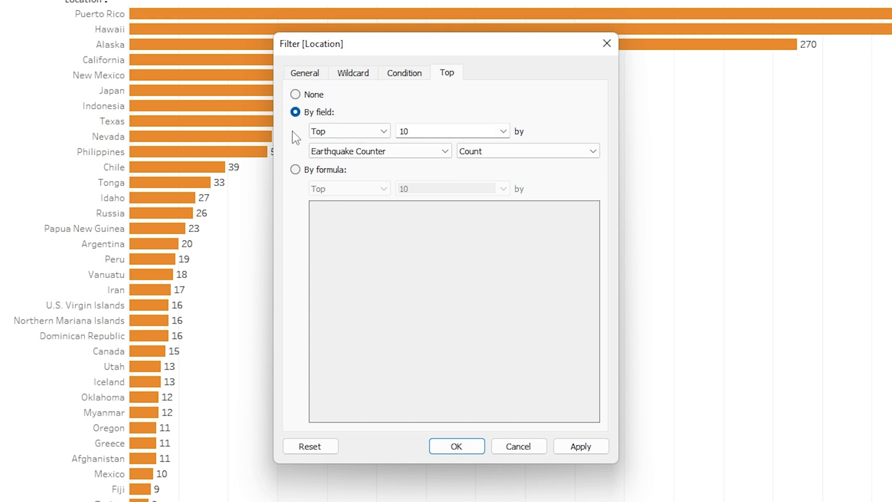
left_click(413, 132)
key("BackSpace")
key("BackSpace")
type("30")
left_click(580, 446)
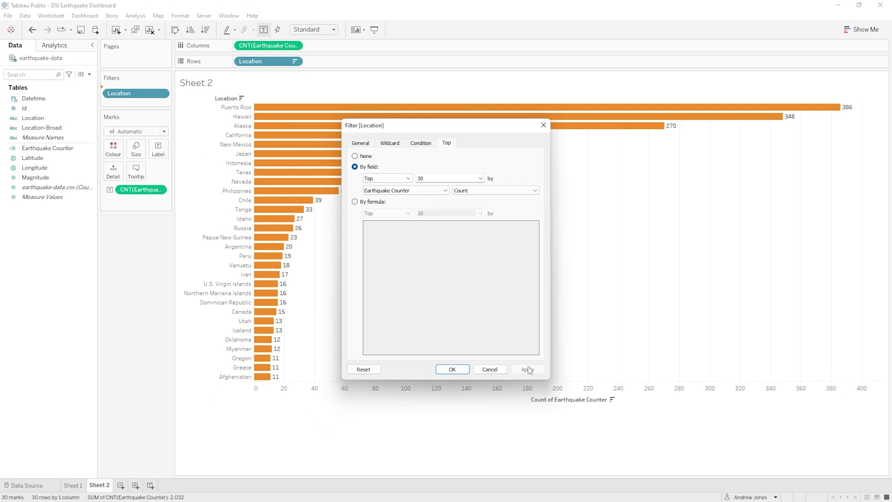
left_click(452, 369)
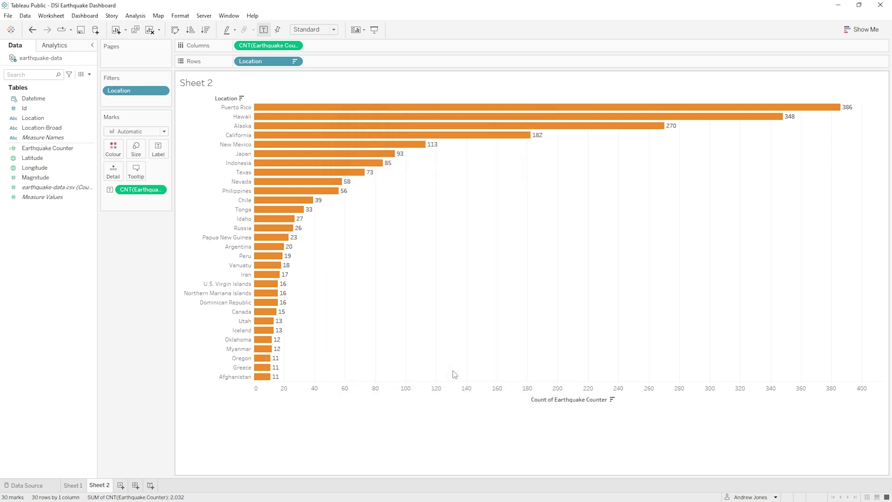
left_click(162, 91)
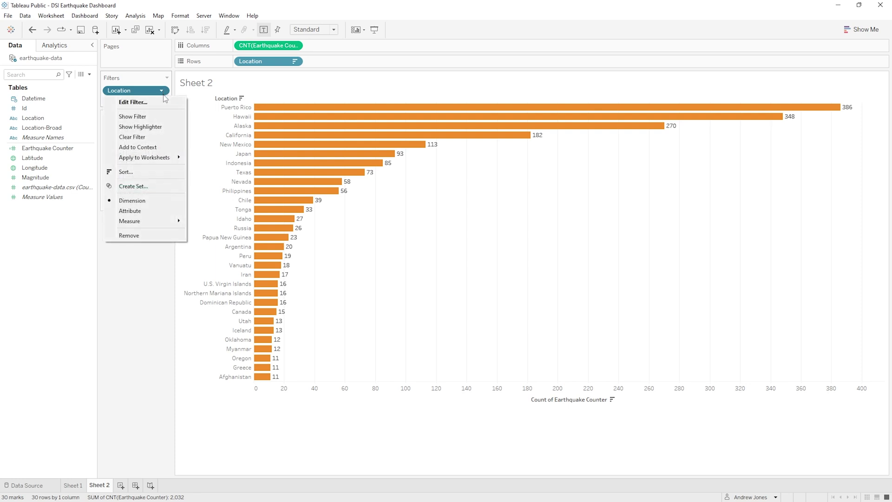
left_click(165, 102)
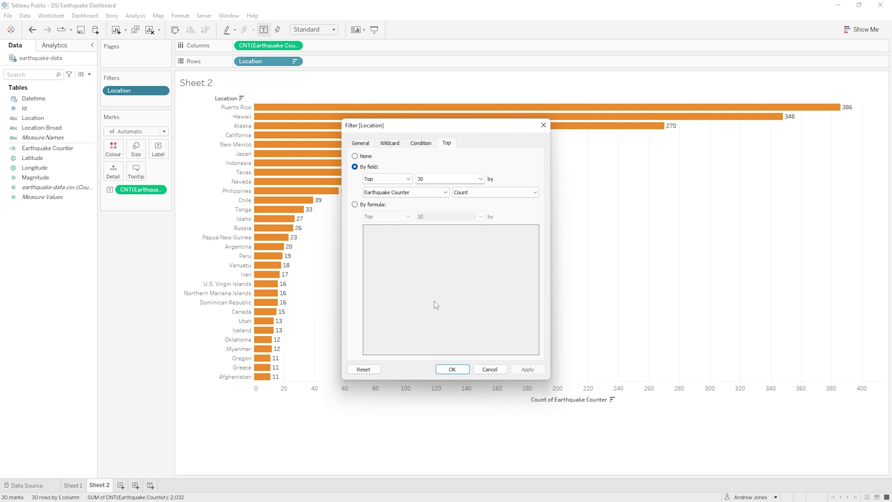
left_click(490, 369)
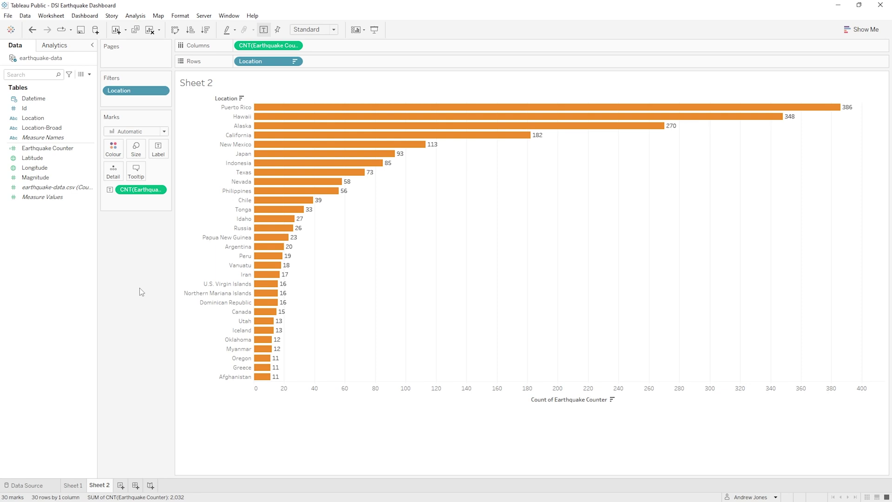
Drag the Location pill off the Filters shelf so all 91 locations return.
left_click_drag(134, 91, 56, 274)
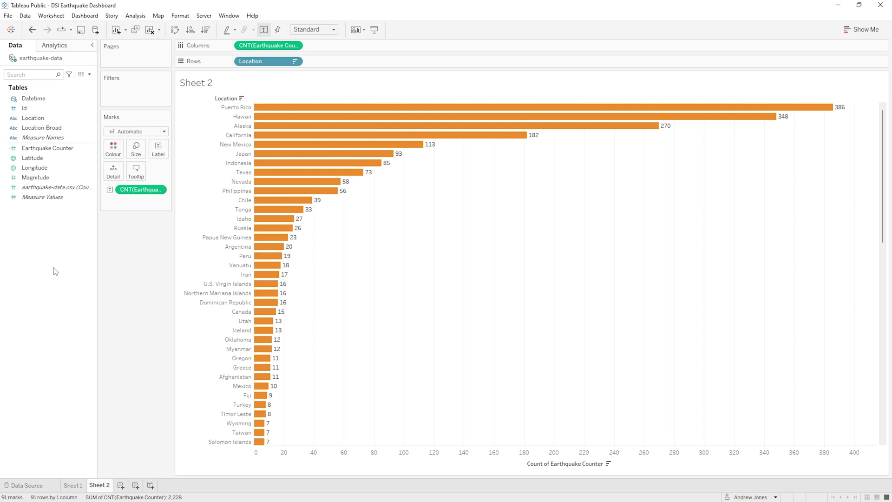
Add a Month/Day/Year Datetime filter with all 31 dates included.
left_click(46, 99)
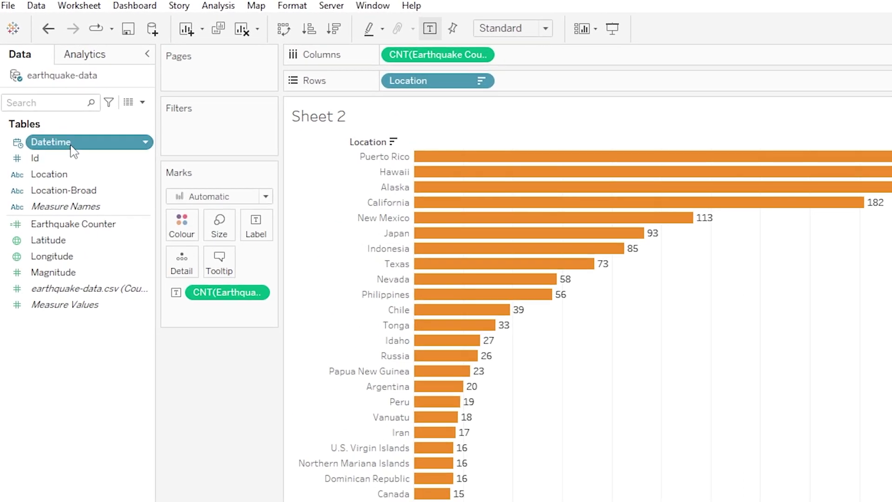
left_click_drag(72, 151, 183, 148)
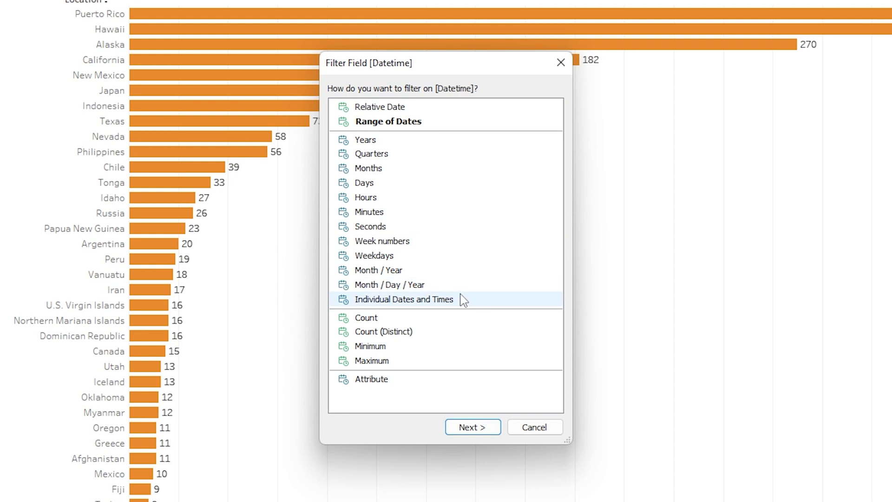
left_click(474, 289)
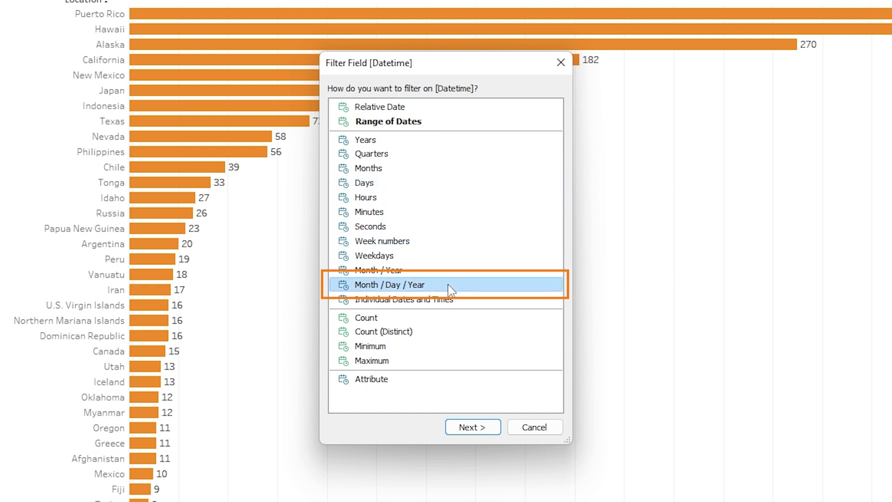
left_click(472, 427)
left_click(306, 303)
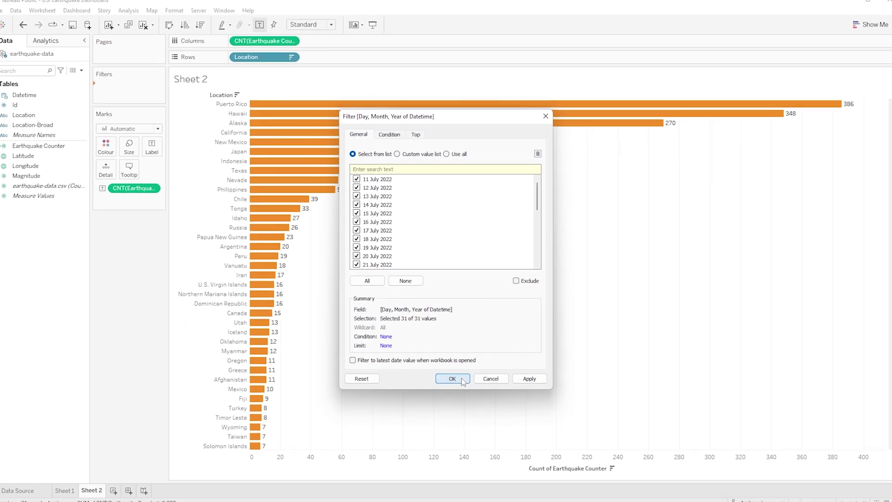
left_click(452, 378)
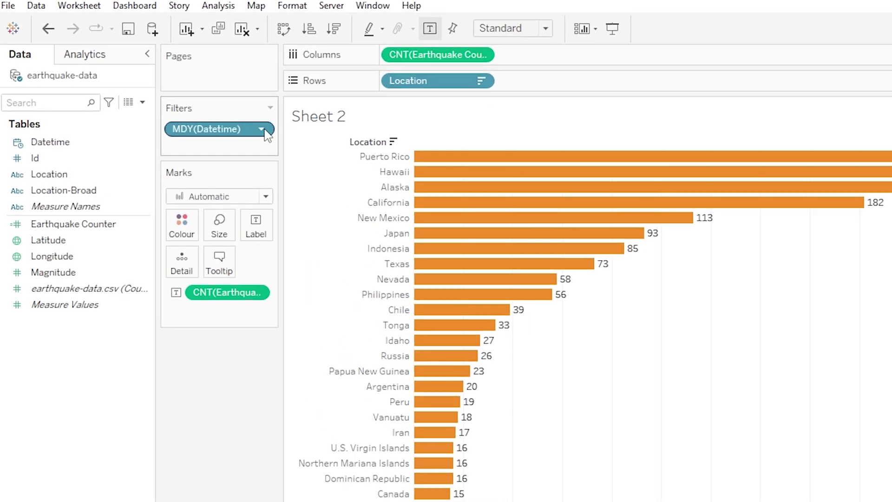
Show the MDY(Datetime) filter card beside the chart and open its dropdown menu.
left_click(262, 130)
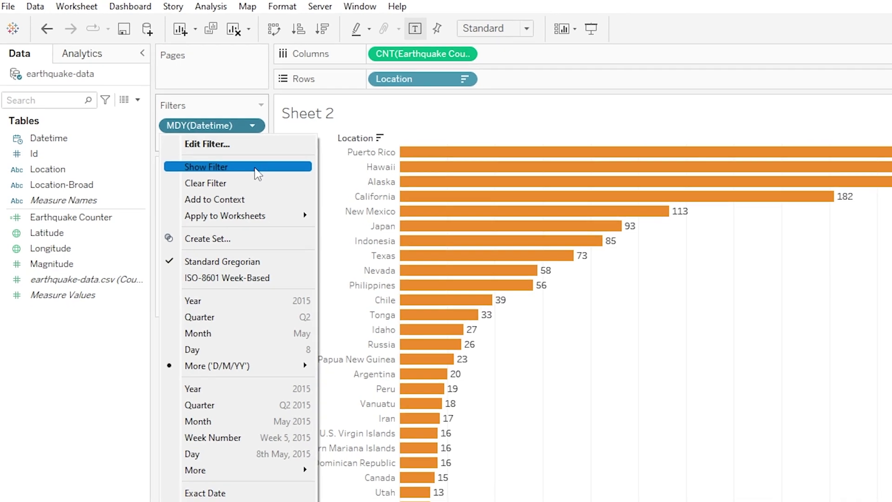
left_click(263, 171)
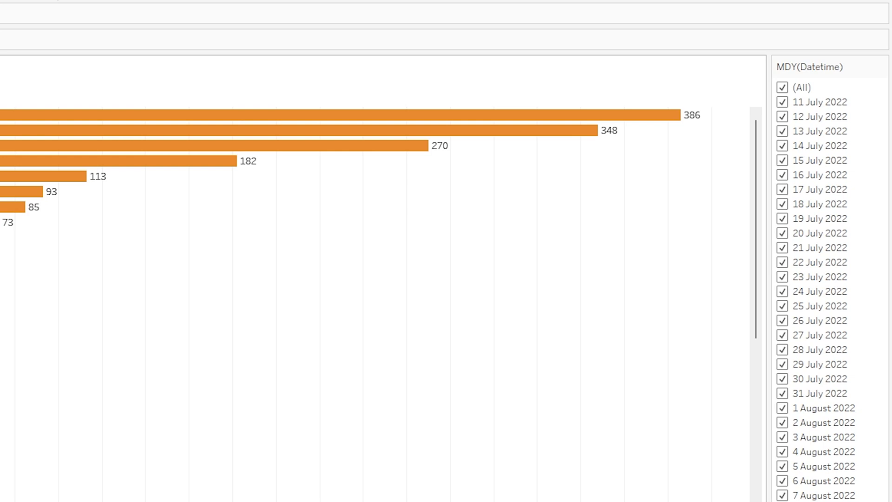
mouse_move(836, 66)
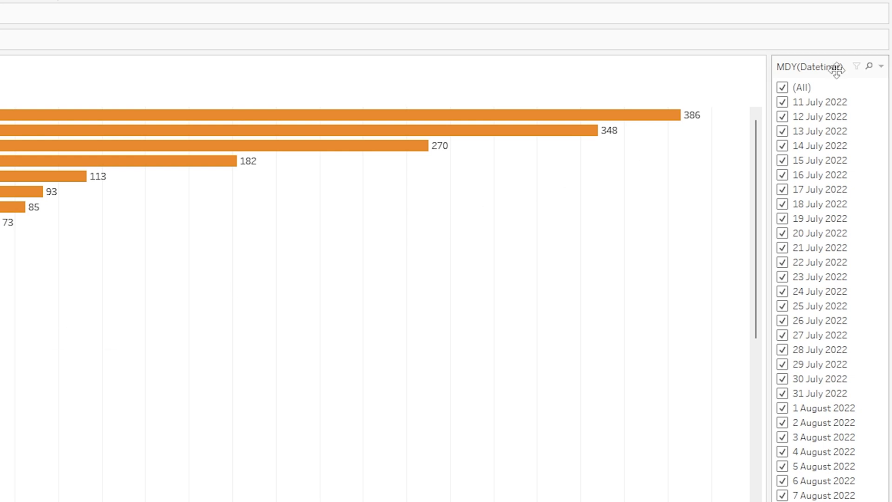
left_click(881, 68)
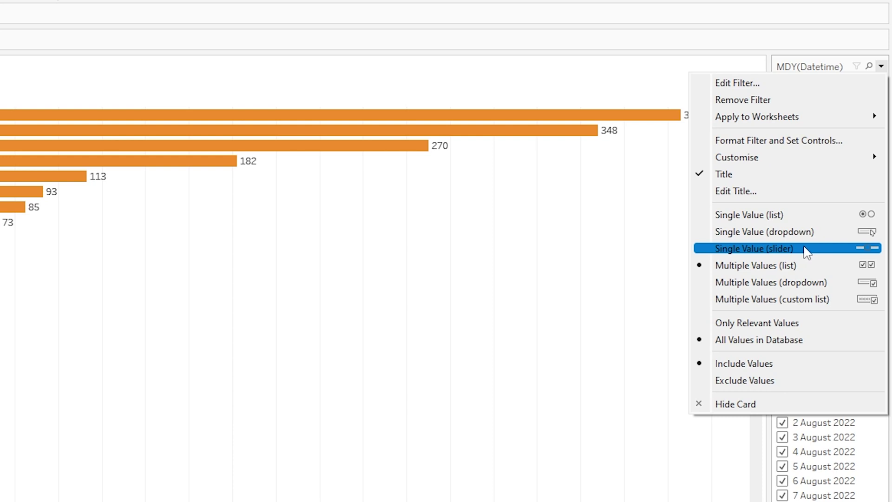
Make the date filter a single-value slider, step from 12 to 15 July 2022, then reset to (All).
left_click(803, 249)
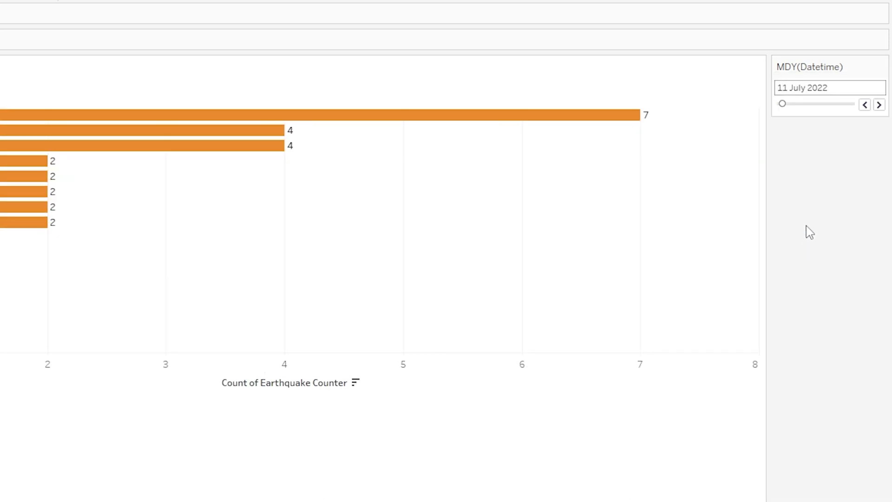
left_click(865, 105)
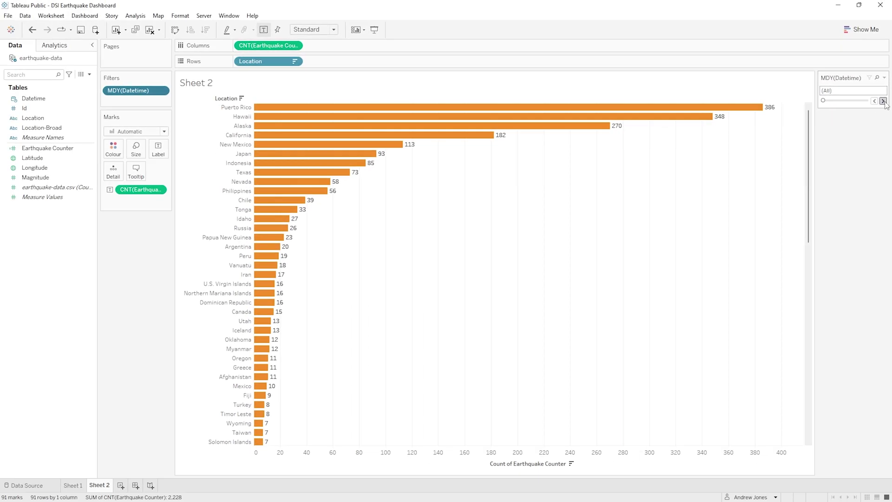
left_click(883, 100)
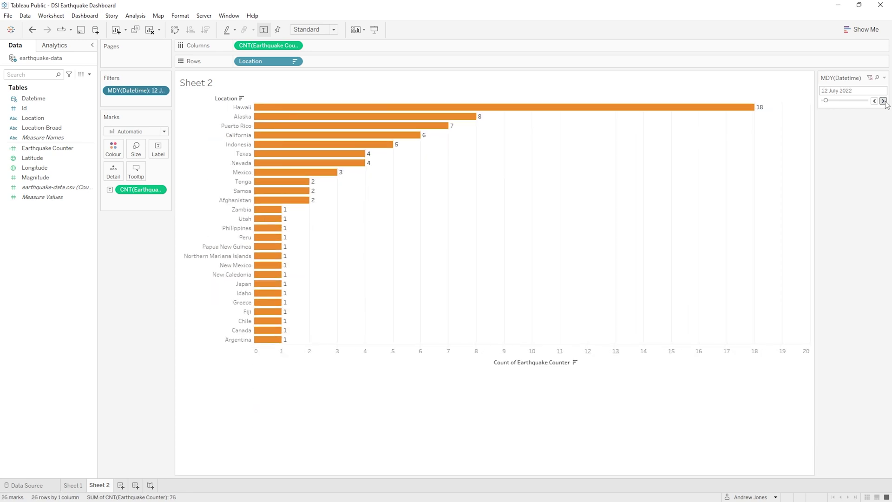
left_click(882, 101)
left_click(883, 100)
left_click(882, 101)
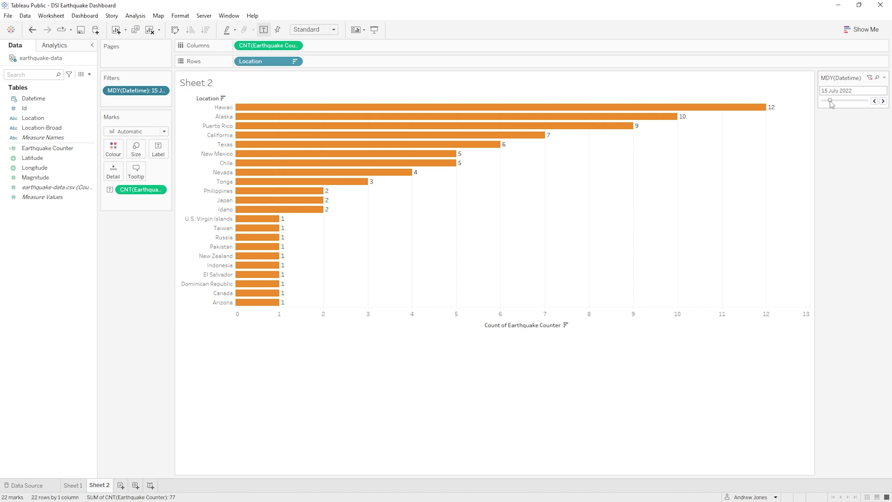
left_click_drag(831, 102, 820, 103)
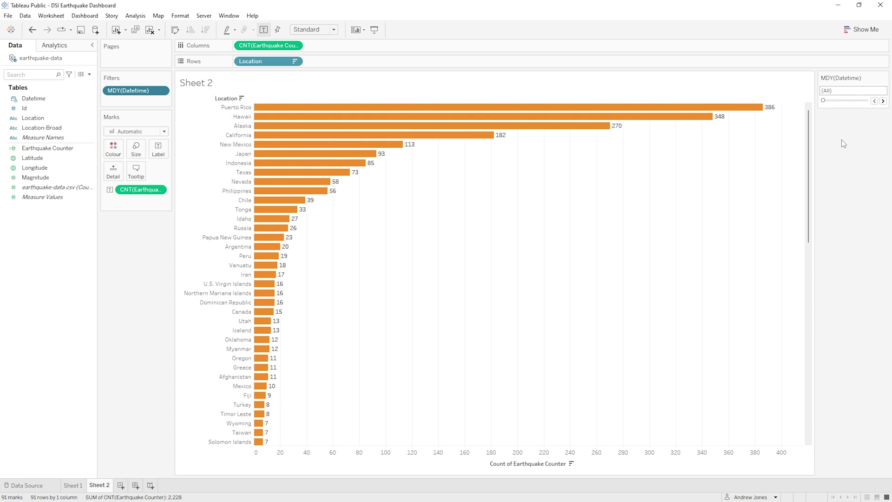
Save the workbook to Tableau Public as 'DSI Earthquake Dashboard', overwriting the published version.
left_click(9, 18)
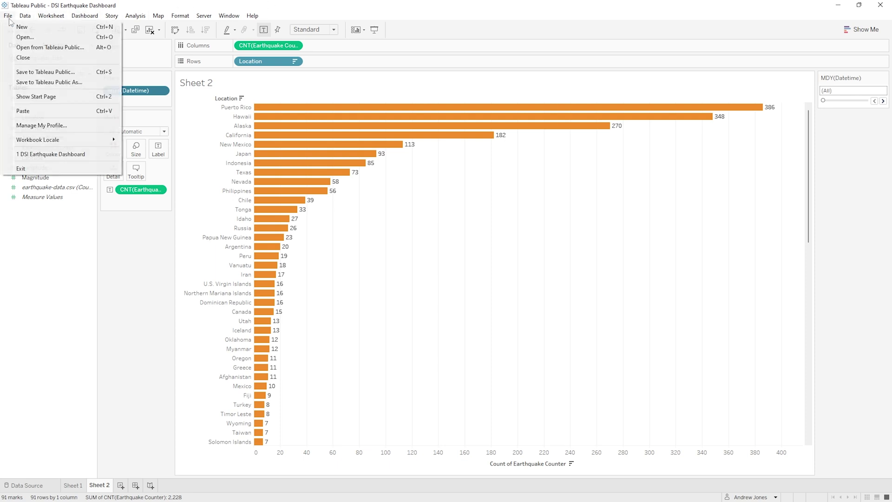
left_click(68, 74)
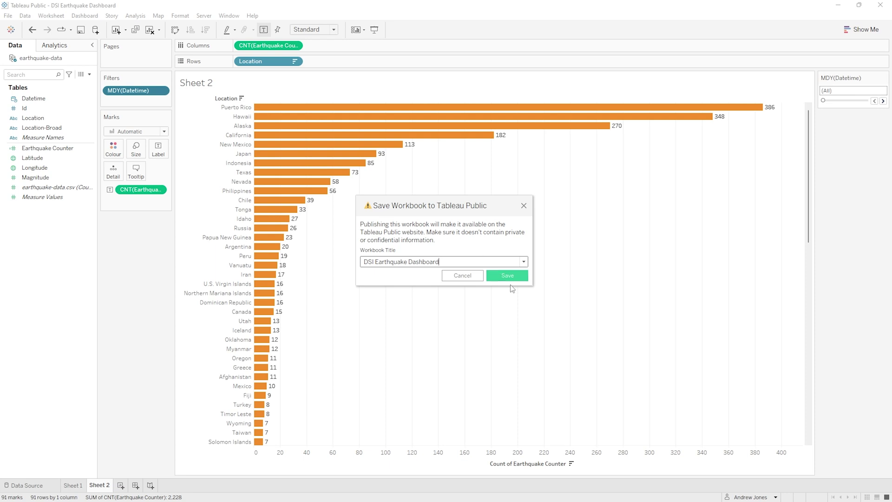
left_click(511, 279)
left_click(502, 255)
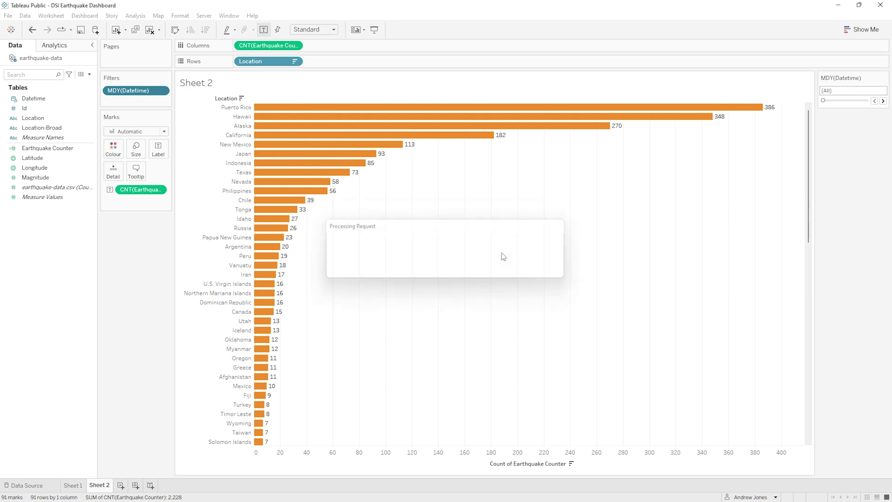